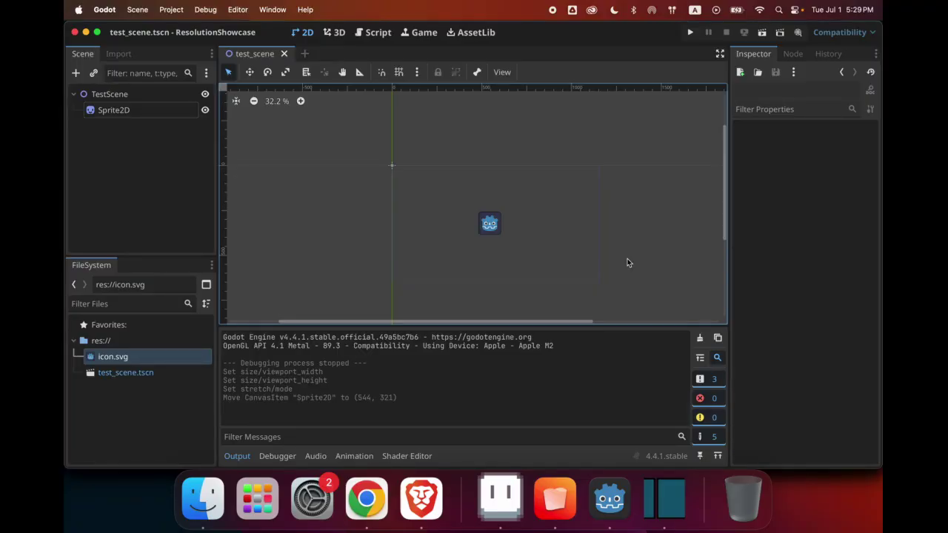
click(171, 10)
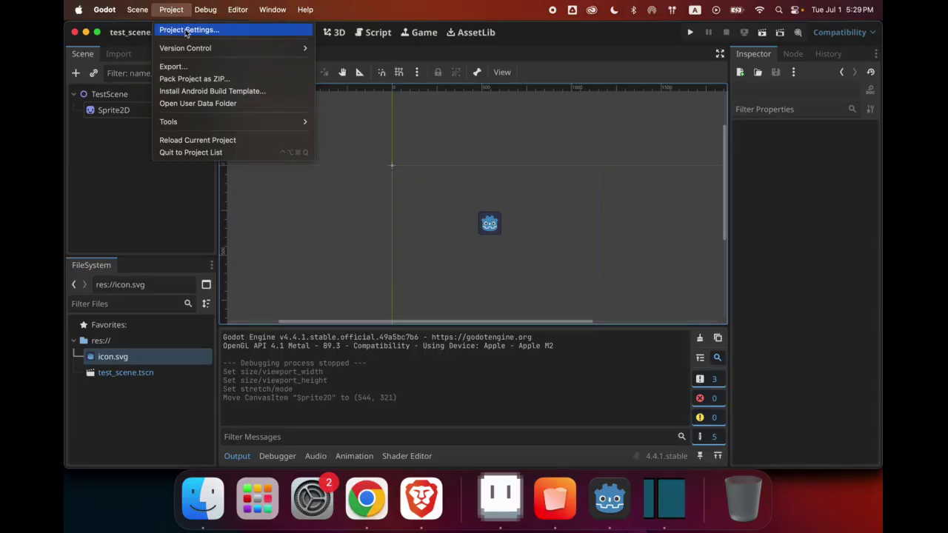
click(185, 31)
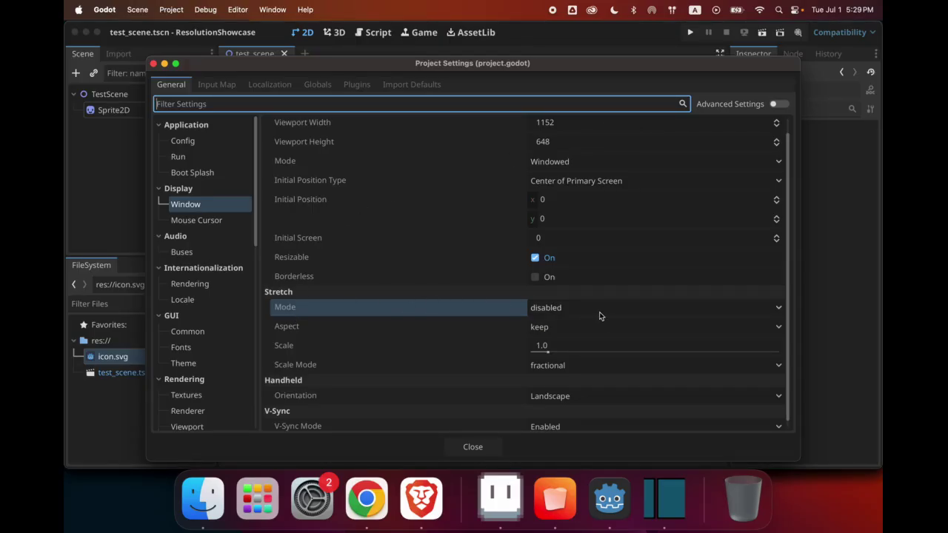
click(472, 446)
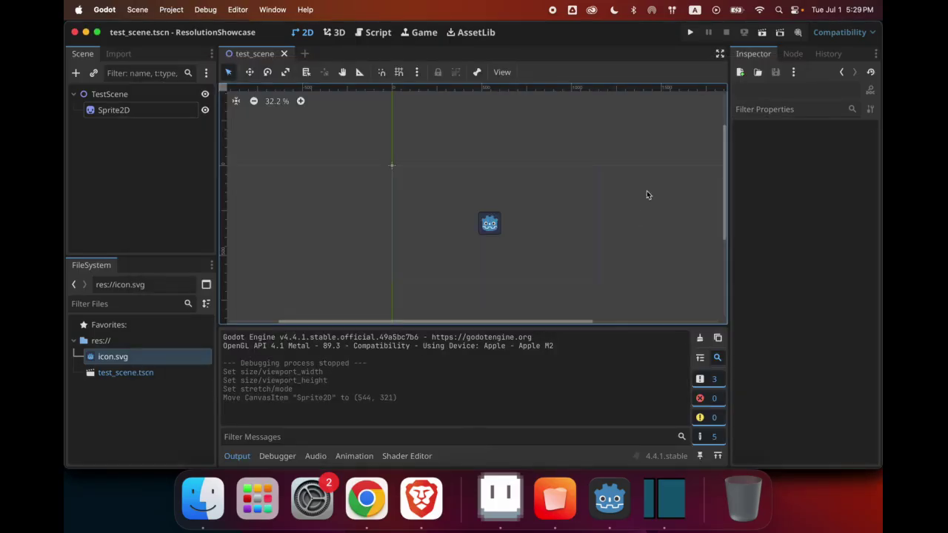
click(691, 33)
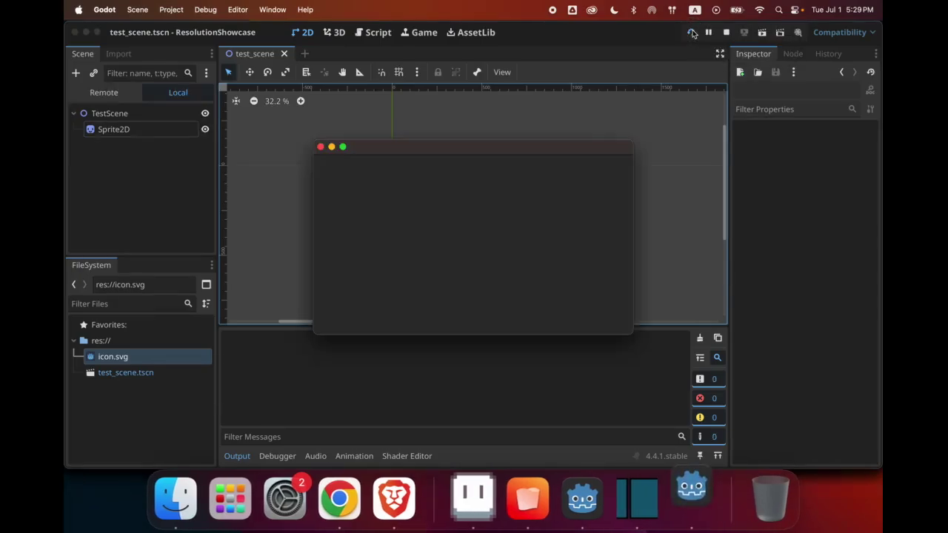
drag(572, 146, 324, 33)
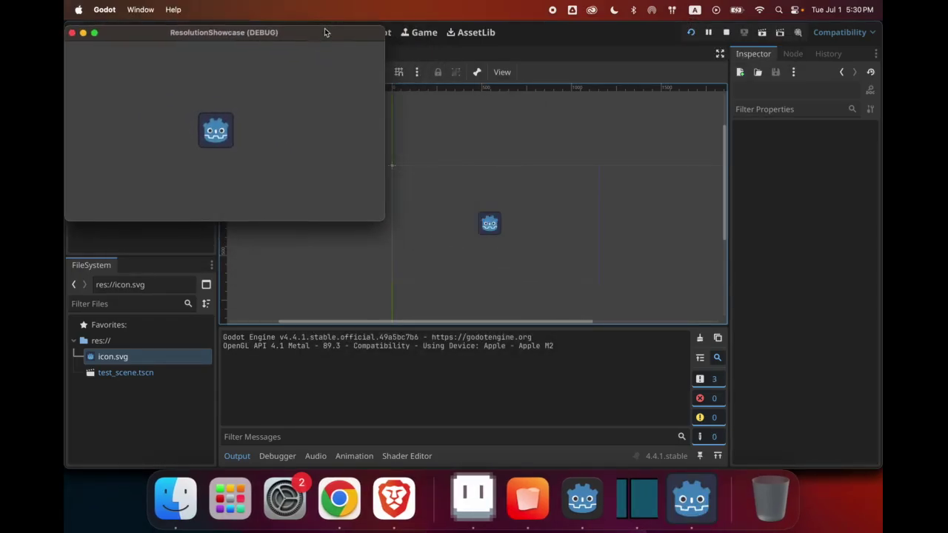
drag(382, 215, 881, 452)
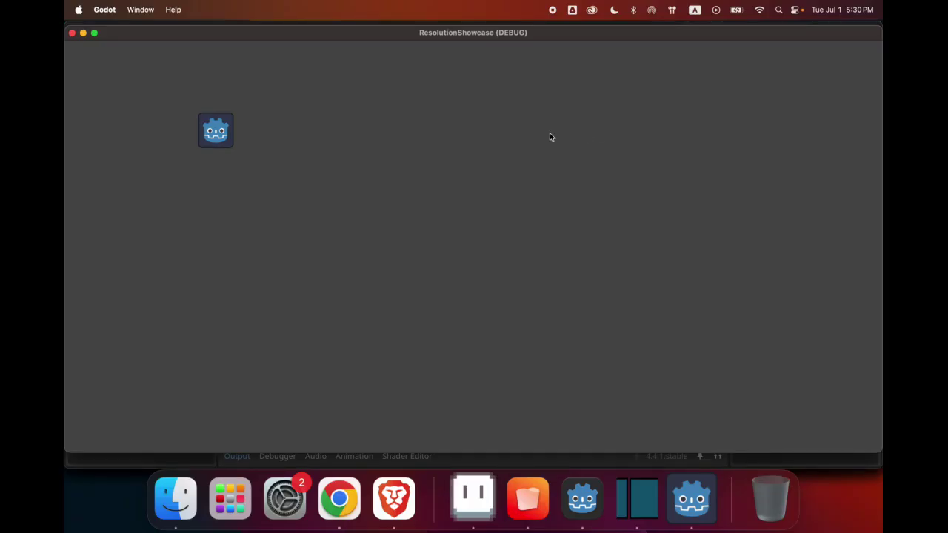
click(73, 33)
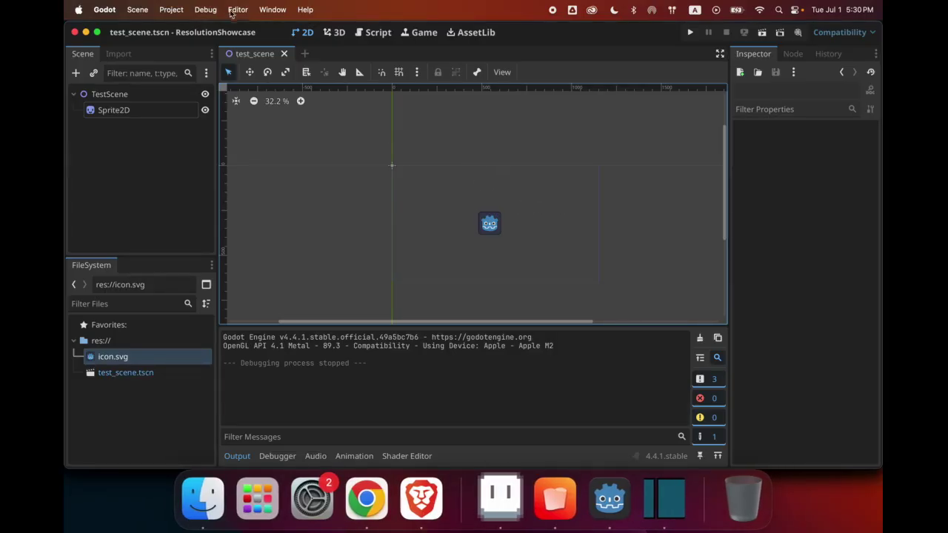
In Project Settings, set the viewport width to 640 and height to 360
click(178, 10)
click(185, 30)
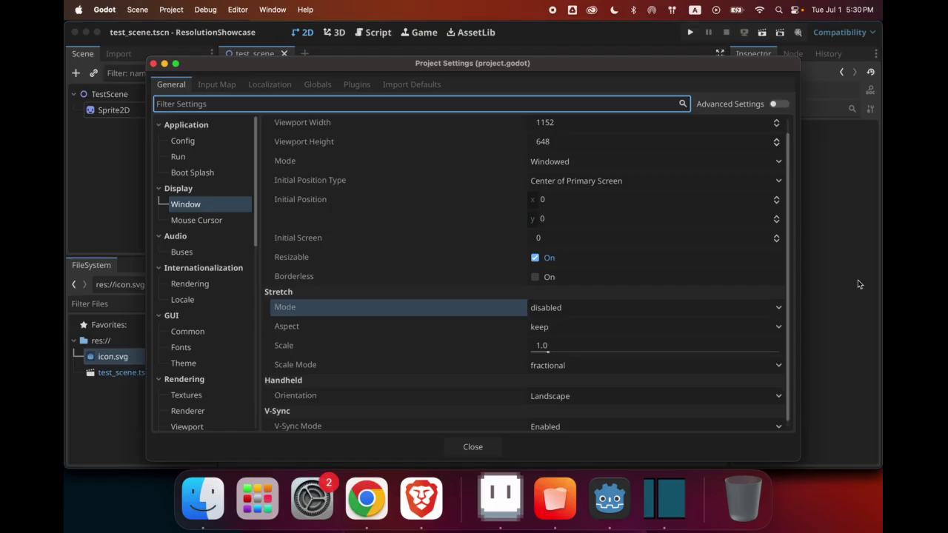
scroll(345, 163, up, 2)
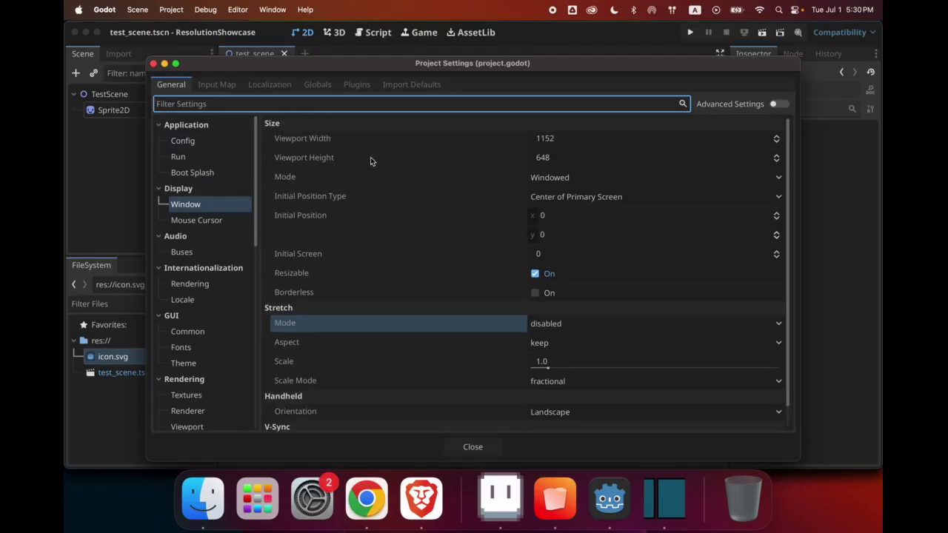
click(571, 140)
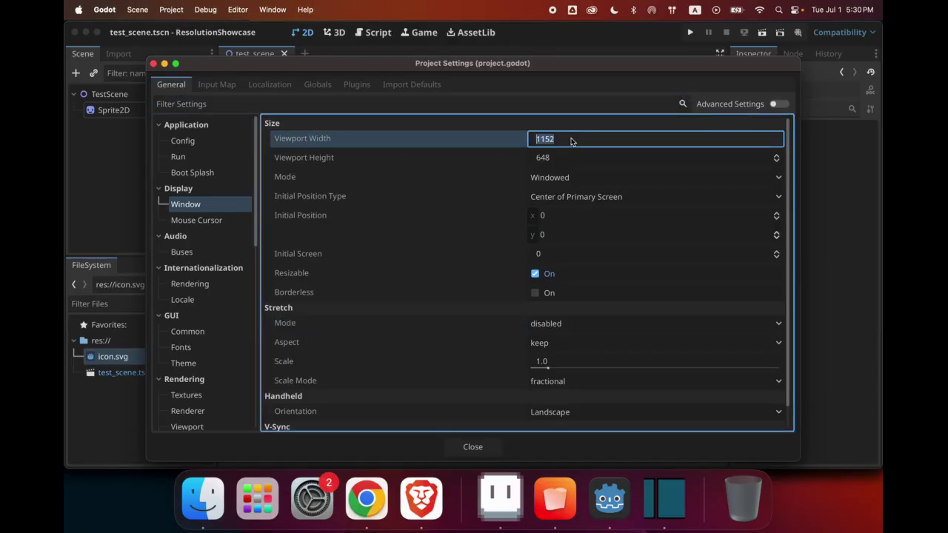
text(640)
key(Return)
click(589, 159)
text(360)
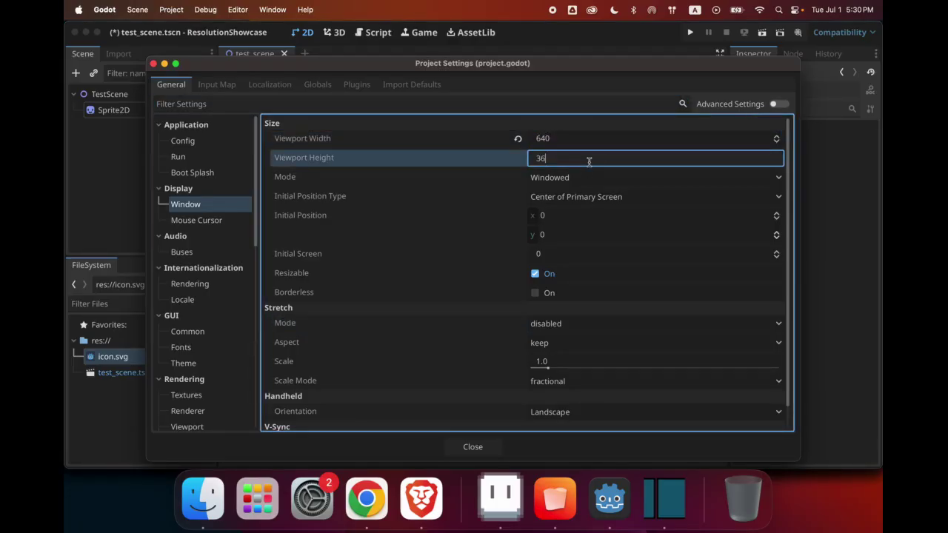
key(Return)
Set the stretch mode to canvas_items and close Project Settings
scroll(305, 321, down, 1)
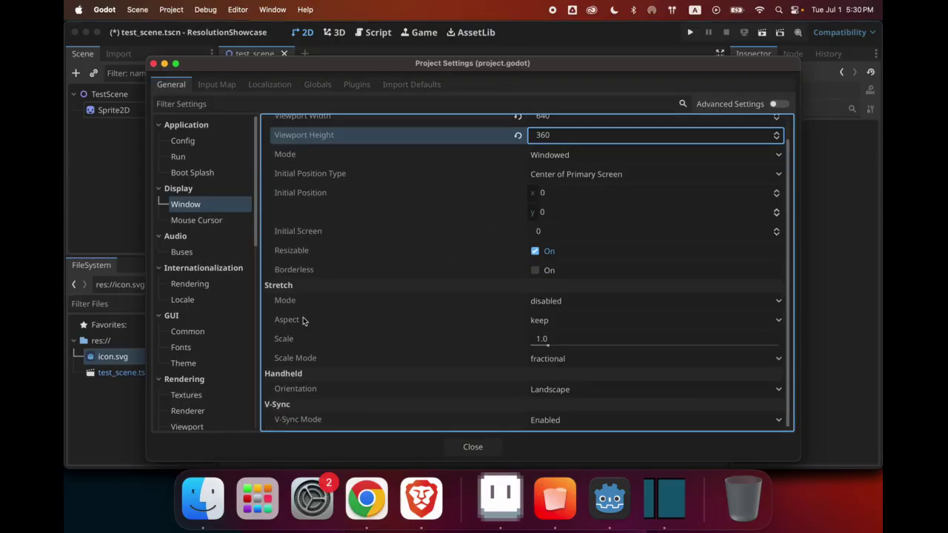
click(560, 305)
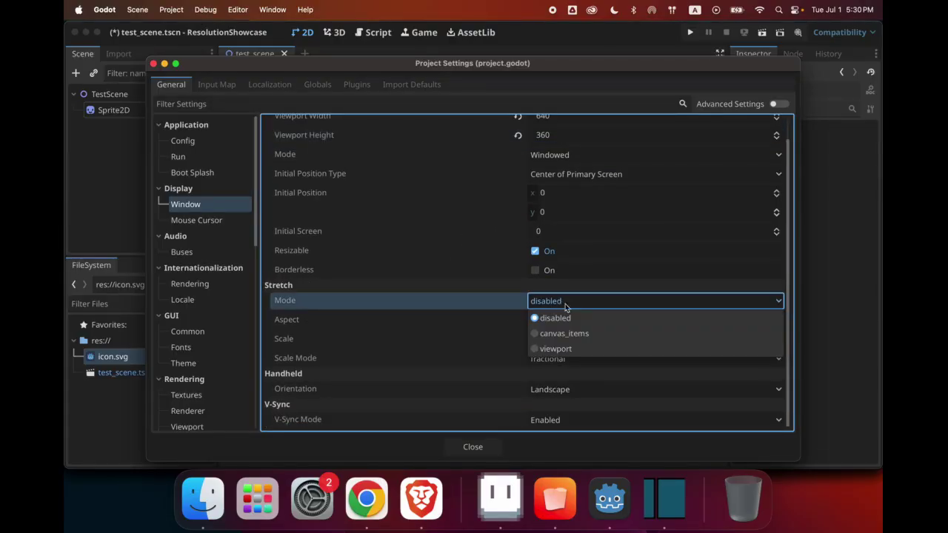
click(599, 335)
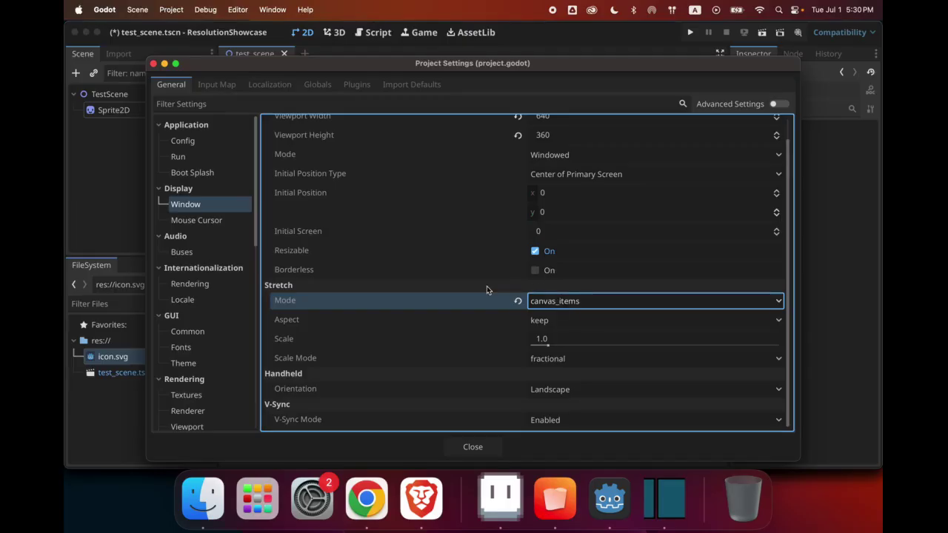
click(474, 447)
Drag the Godot icon sprite up-left to (297, 174)
click(490, 224)
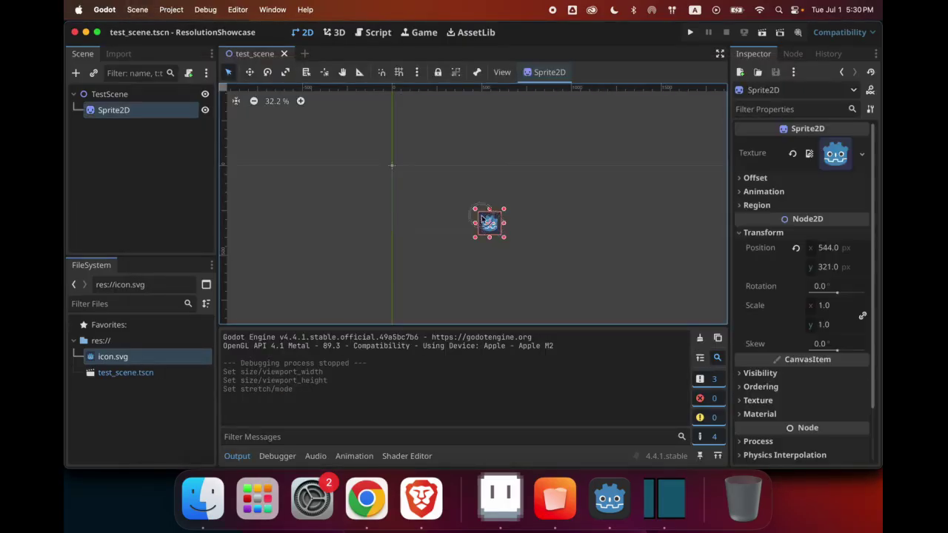
drag(489, 224, 445, 197)
click(549, 212)
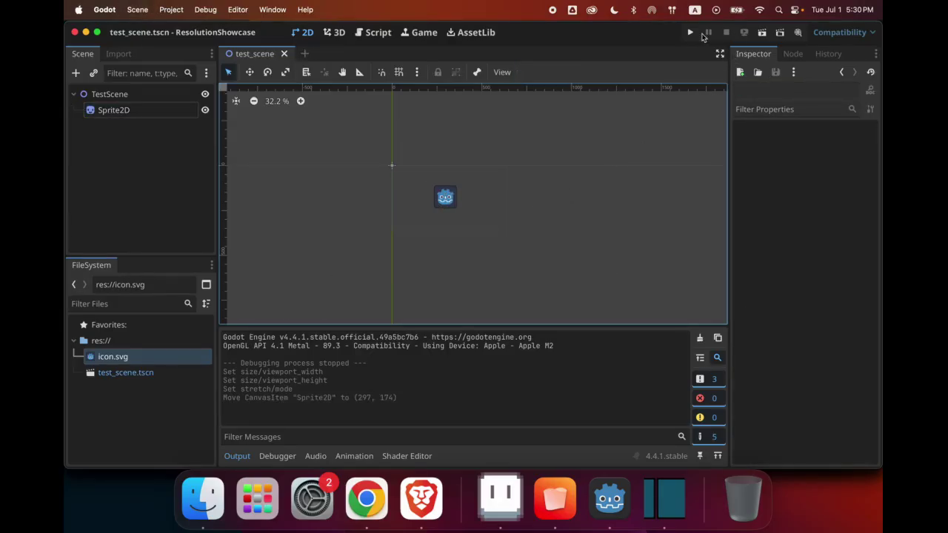
Run the game, then move its window top-left and enlarge it to show the icon scaling
click(690, 33)
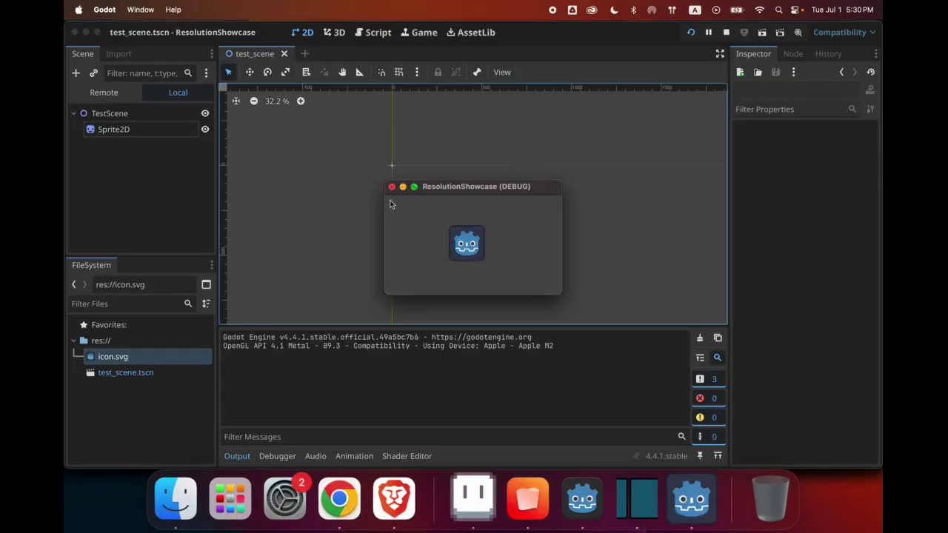
drag(501, 194, 186, 58)
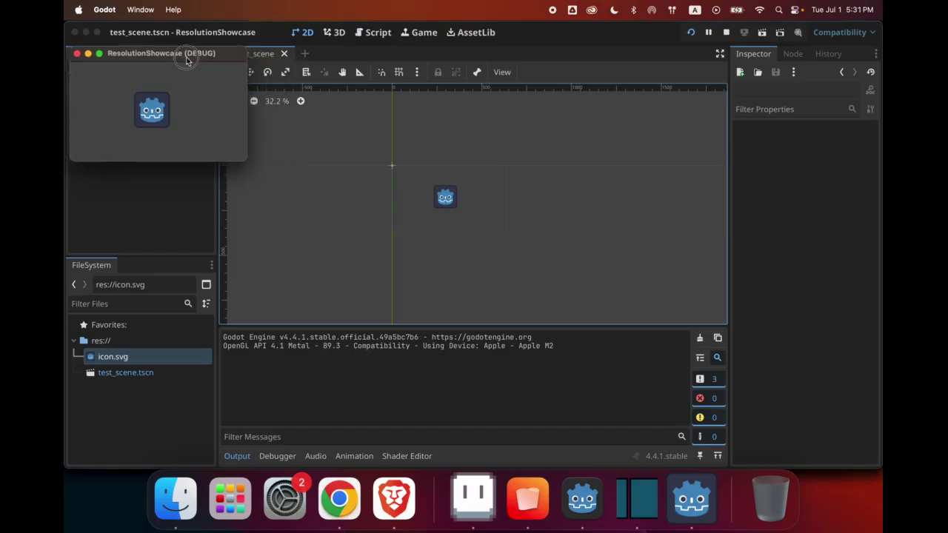
drag(241, 155, 881, 443)
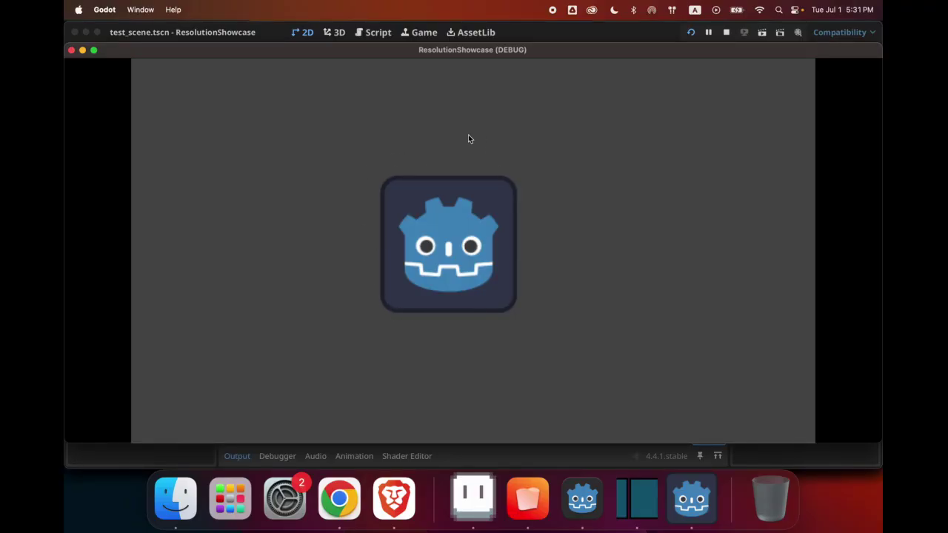
Close the running game and set the viewport width and height to 400 in Project Settings
click(71, 50)
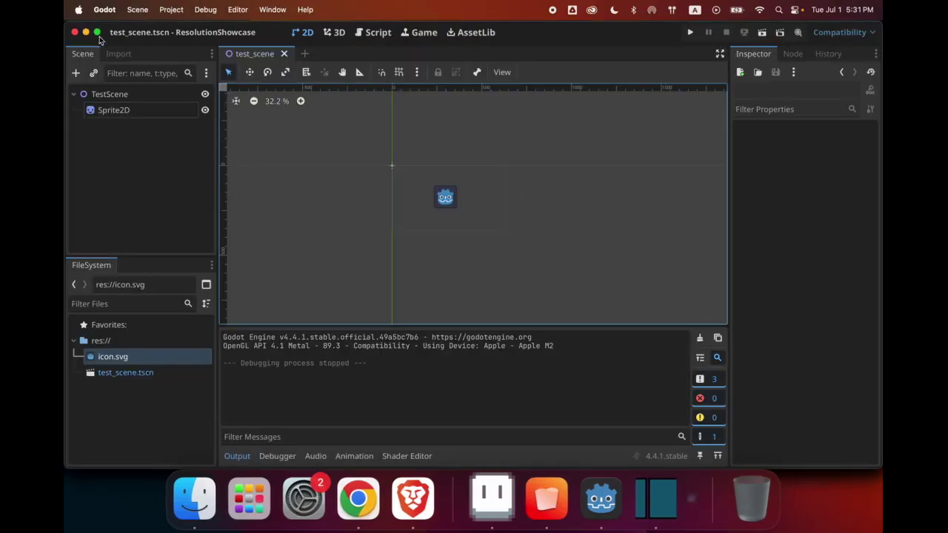
click(182, 8)
click(189, 31)
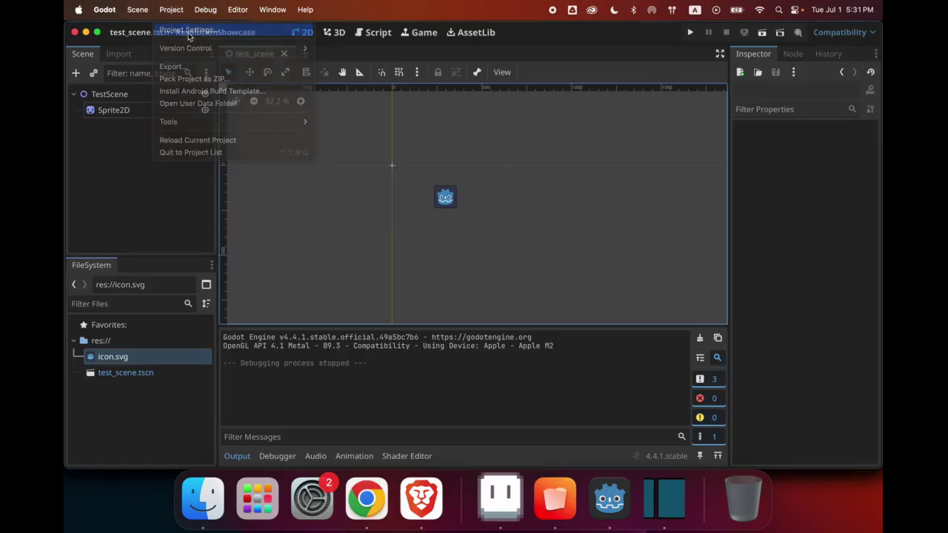
scroll(547, 164, up, 1)
click(555, 141)
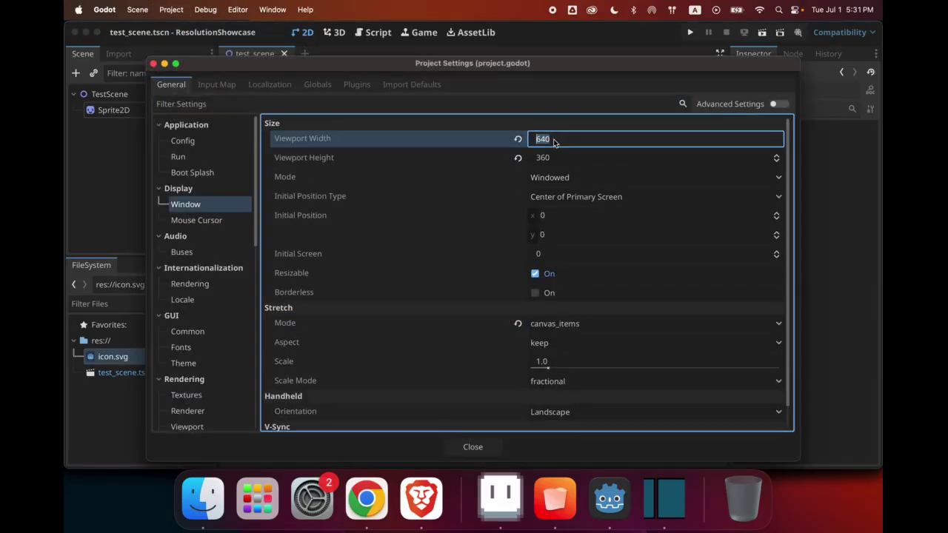
text(400)
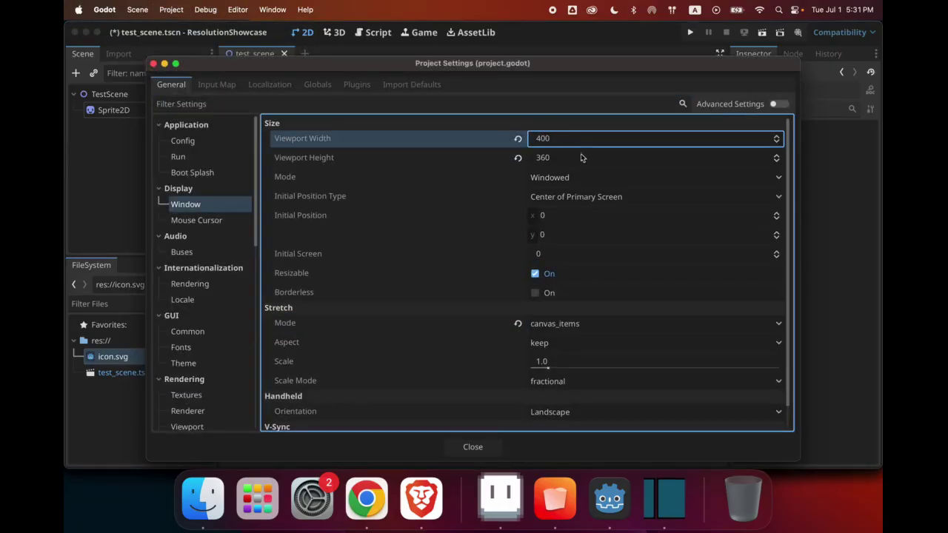
click(585, 158)
text(400)
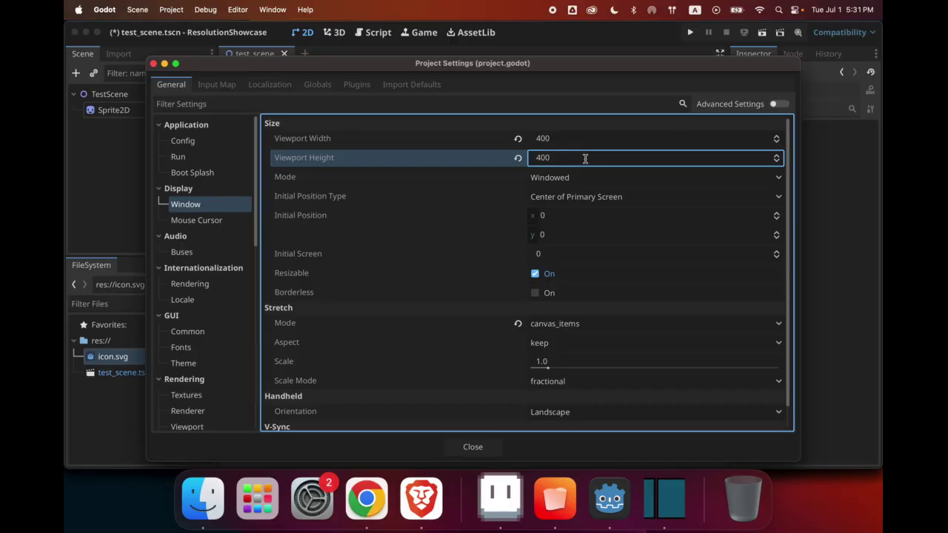
click(490, 446)
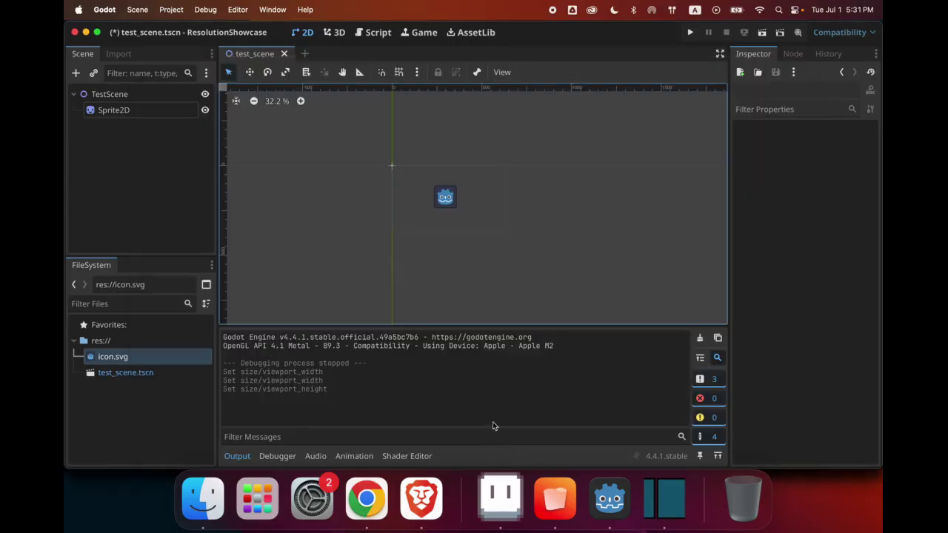
Save the scene and shift the sprite slightly left to (177, 185)
key(super+s)
drag(453, 201, 431, 203)
click(522, 195)
Run the game with the 400×400 viewport, maximize its window, then close it
key(super+s)
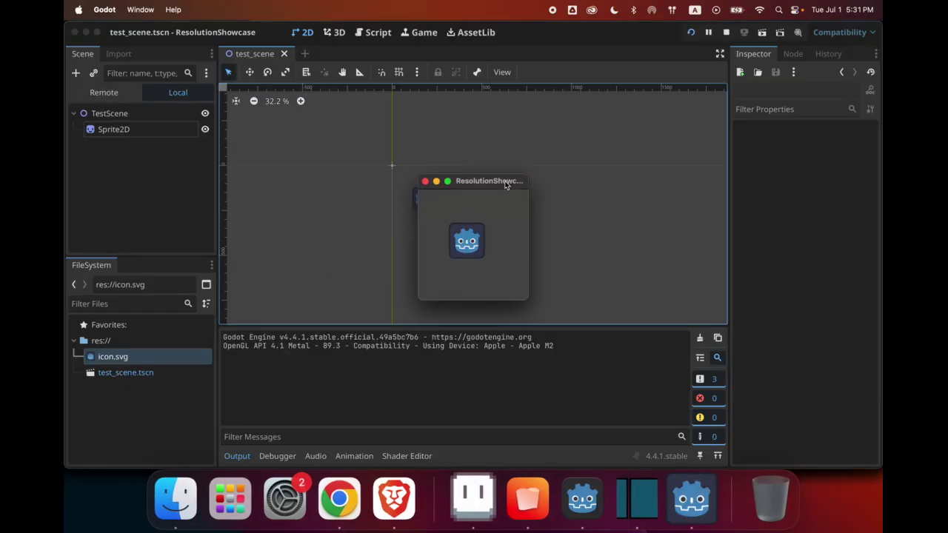
double_click(506, 182)
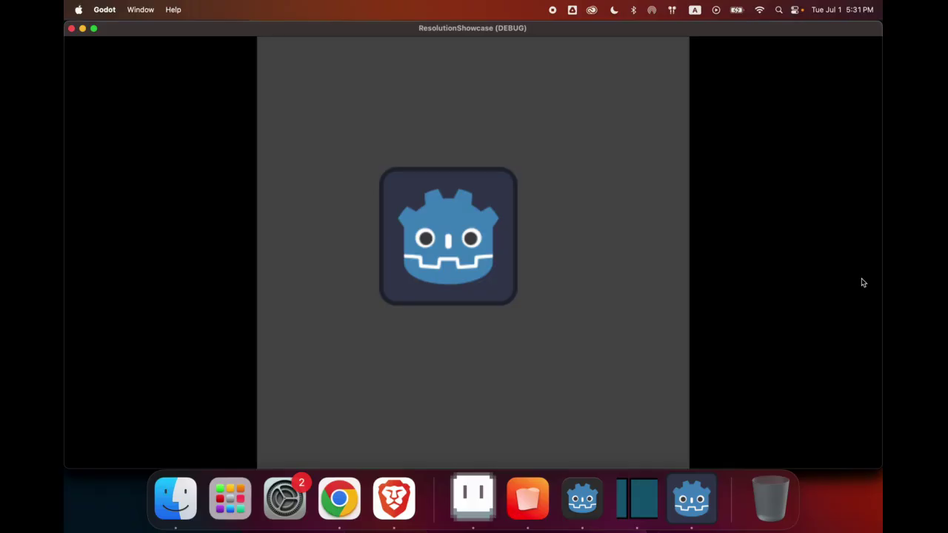
click(72, 29)
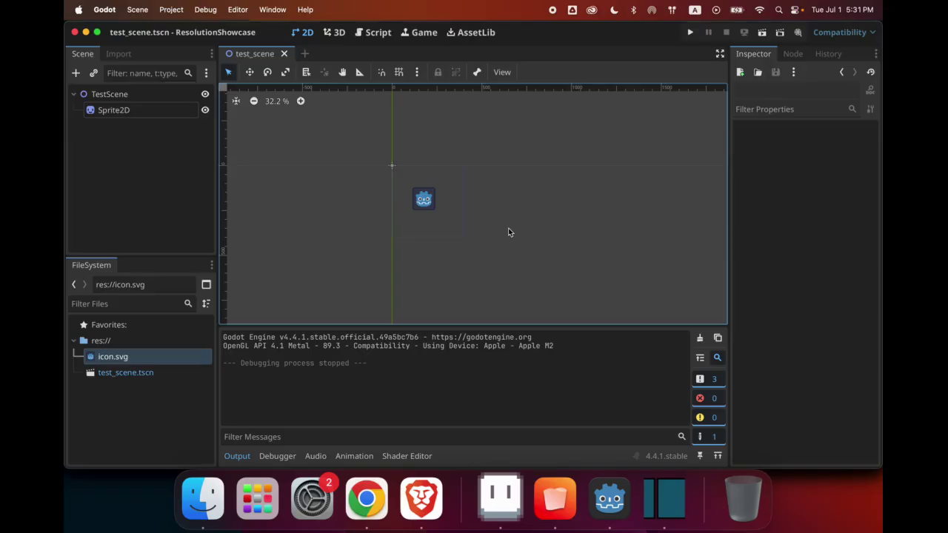